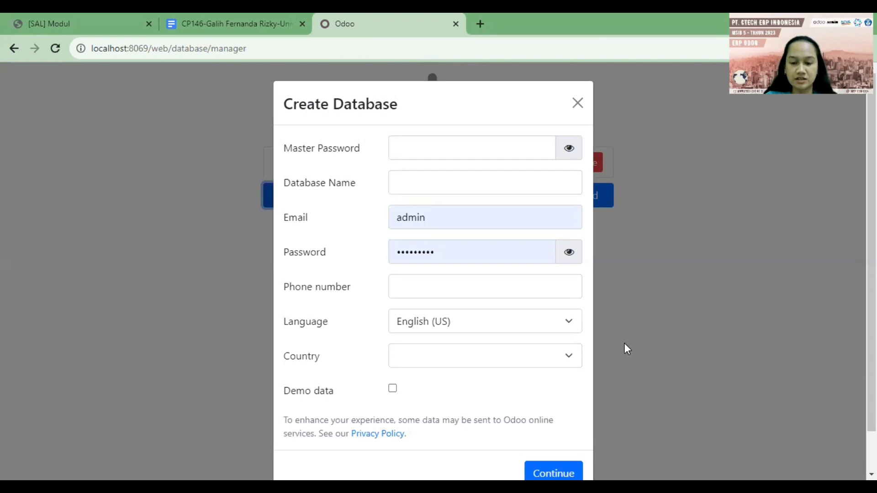
{"action": "scroll", "coordinate": [624, 349], "scroll_direction": "down", "scroll_amount": 1}
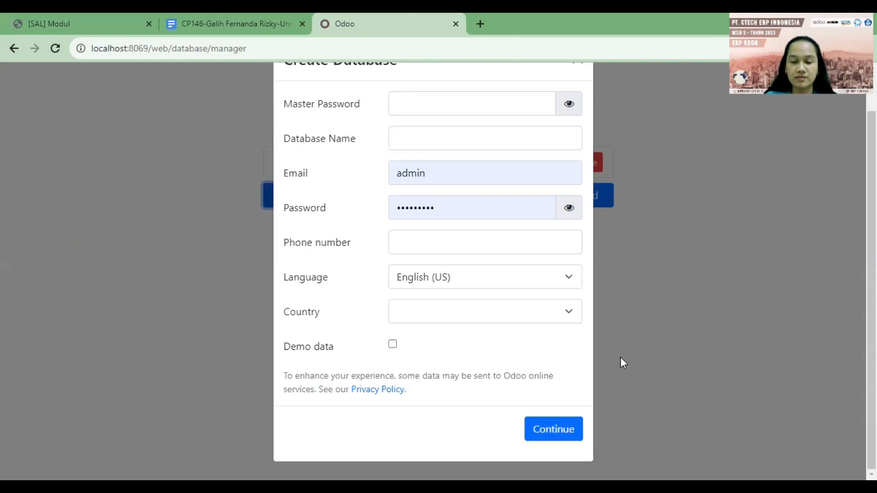
{"action": "scroll", "coordinate": [623, 362], "scroll_direction": "up", "scroll_amount": 1}
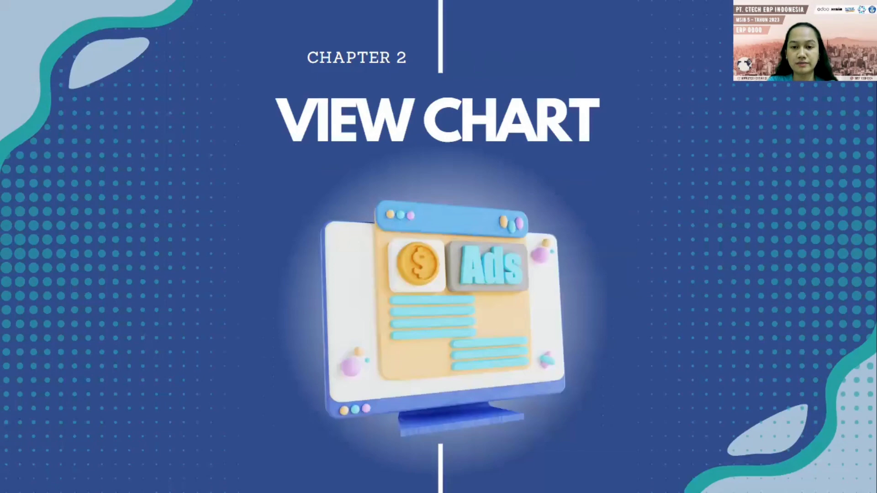
{"action": "key", "text": "Right"}
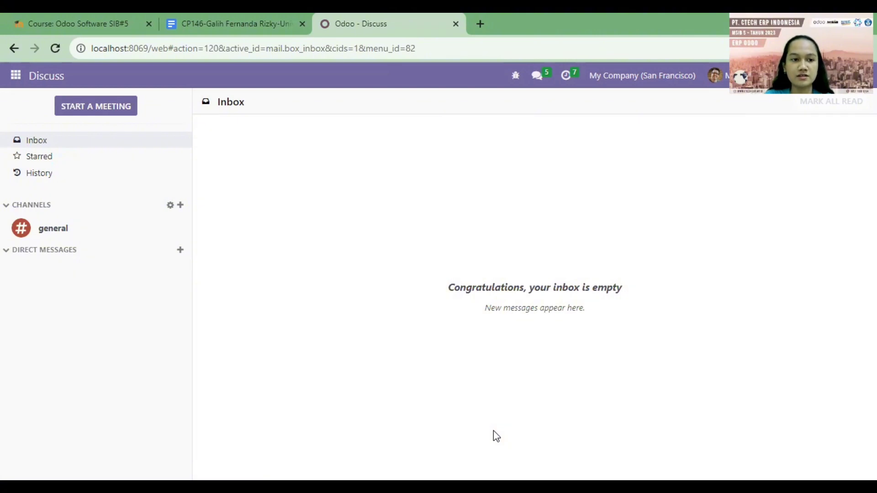
- Open the Purchase app and view the requests for quotation as Kanban, pivot, graph and calendar
{"action": "left_click", "coordinate": [17, 76]}
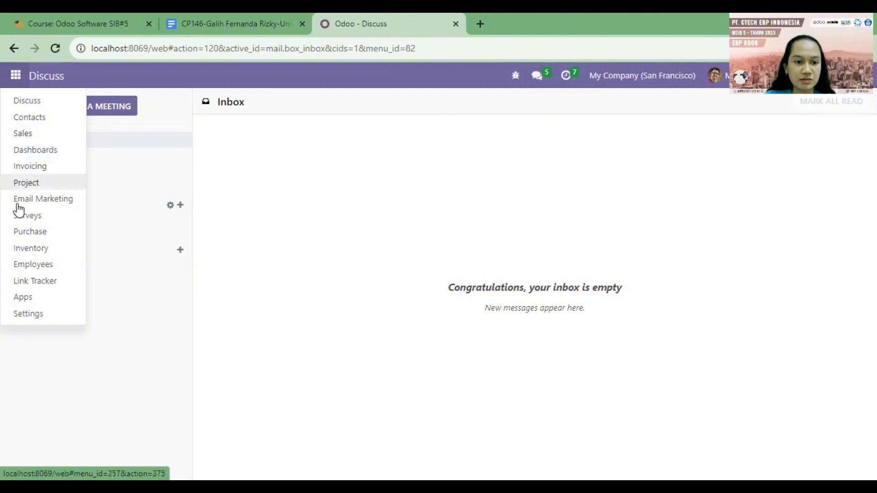
{"action": "left_click", "coordinate": [41, 238]}
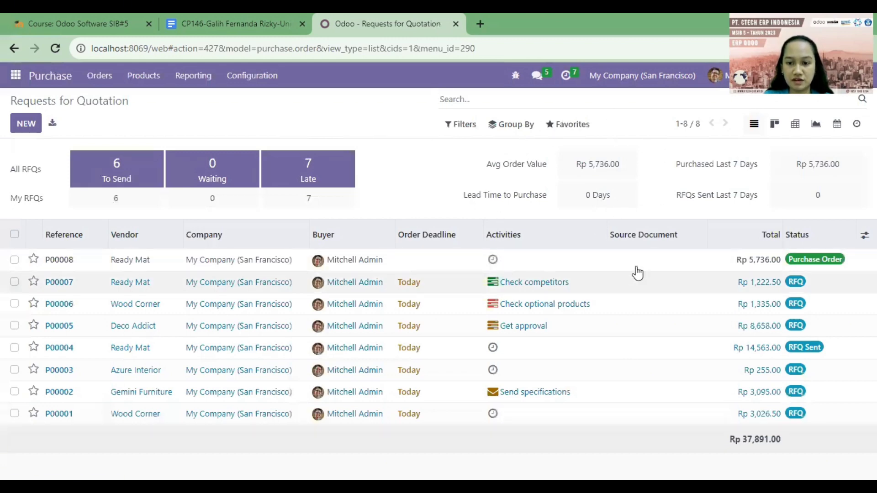
{"action": "left_click", "coordinate": [774, 125]}
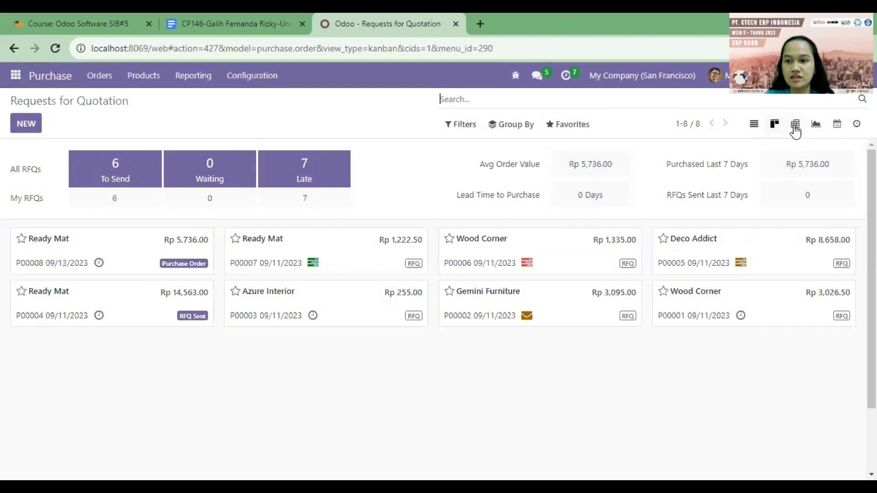
{"action": "left_click", "coordinate": [795, 131]}
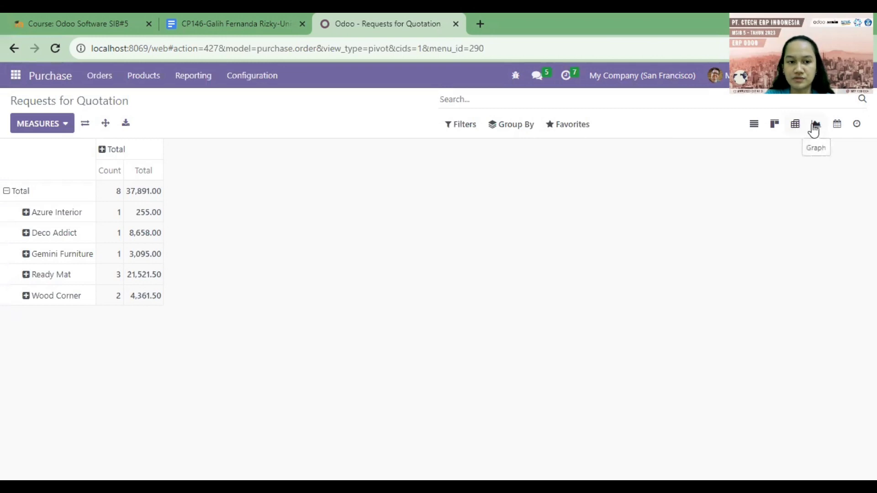
{"action": "left_click", "coordinate": [814, 129]}
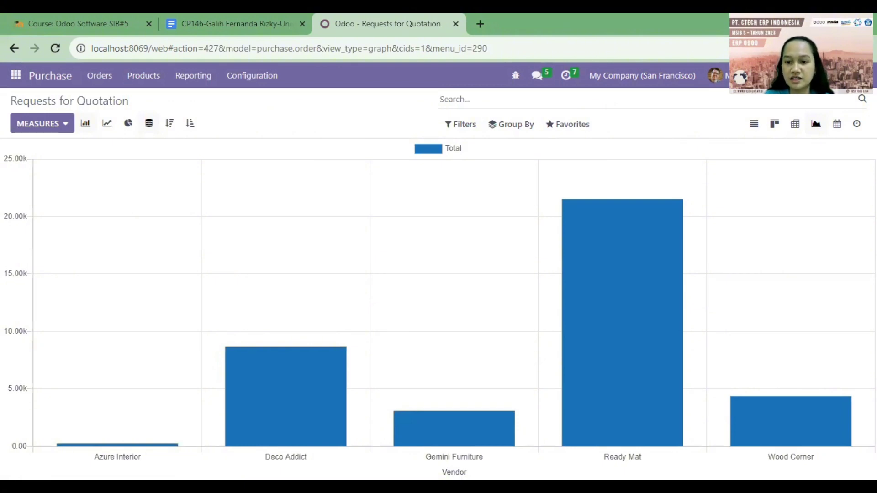
{"action": "left_click", "coordinate": [837, 126]}
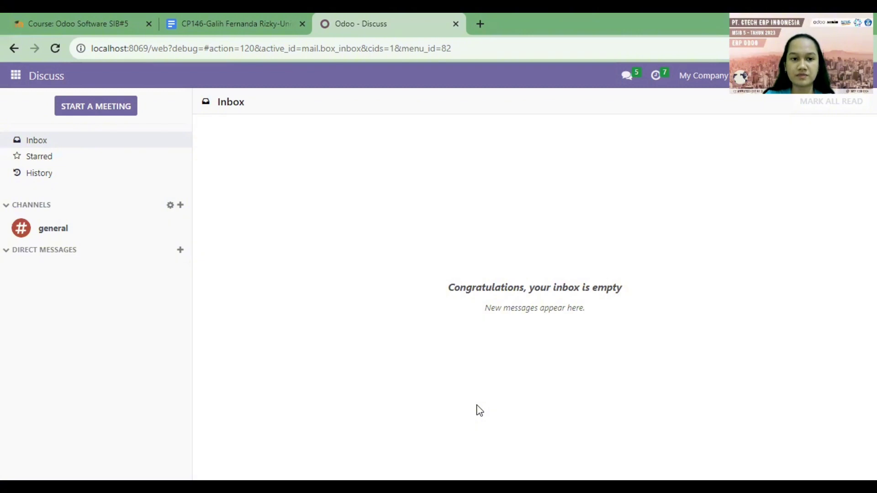
- Activate the developer mode from the Developer Tools section of the general settings
{"action": "left_click", "coordinate": [17, 74]}
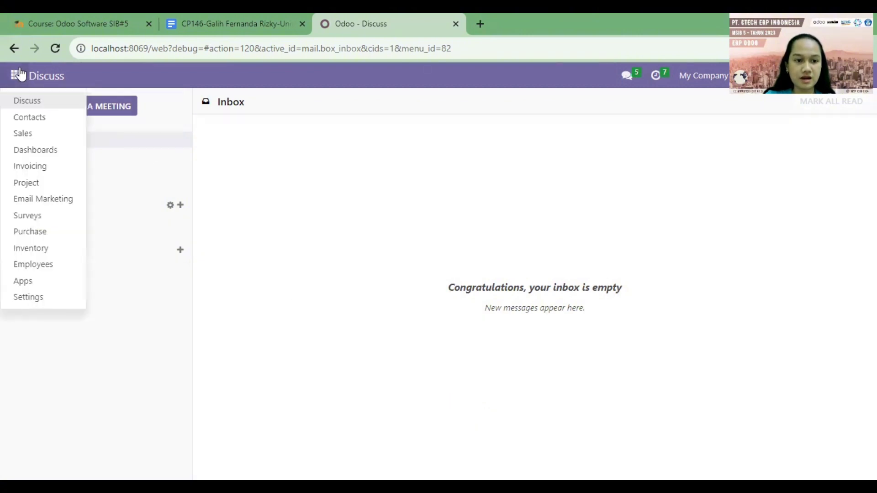
{"action": "left_click", "coordinate": [38, 300]}
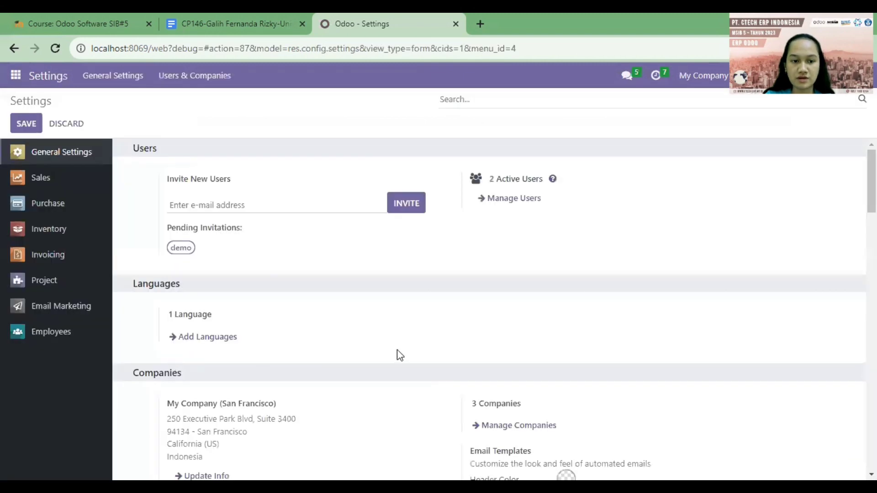
{"action": "scroll", "coordinate": [395, 342], "scroll_direction": "down", "scroll_amount": 9}
{"action": "scroll", "coordinate": [379, 273], "scroll_direction": "down", "scroll_amount": 14}
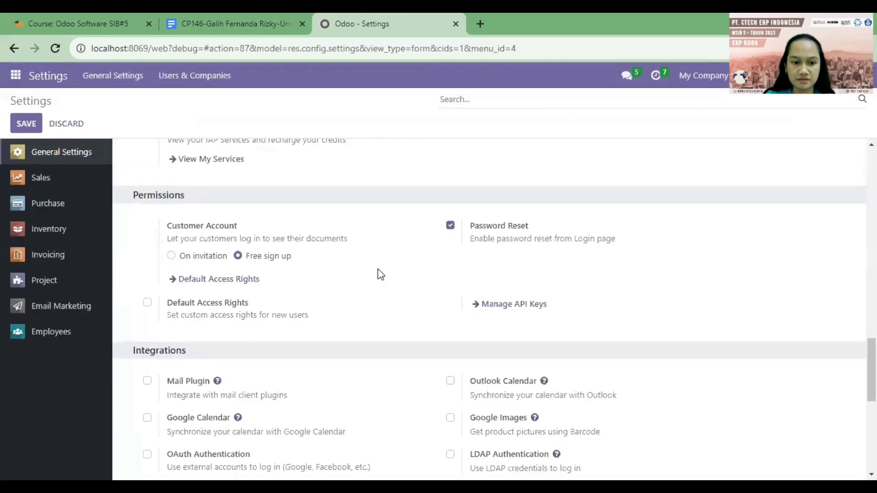
{"action": "scroll", "coordinate": [379, 273], "scroll_direction": "down", "scroll_amount": 10}
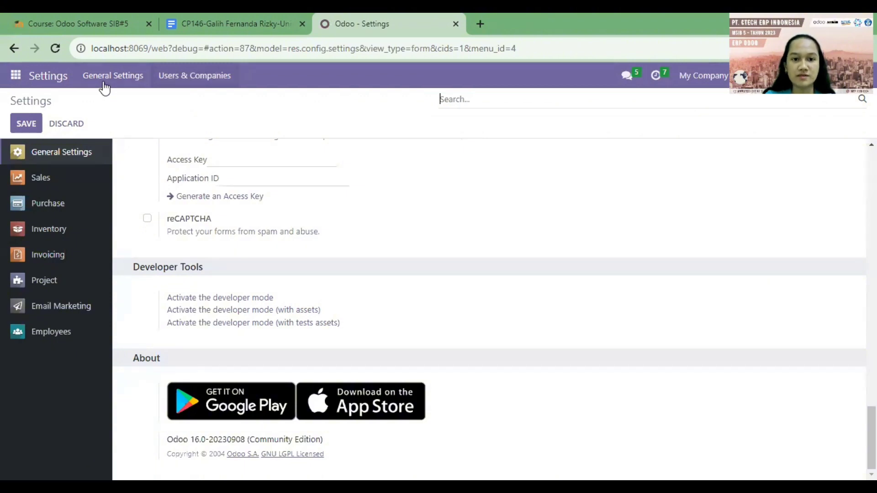
{"action": "left_click", "coordinate": [202, 302]}
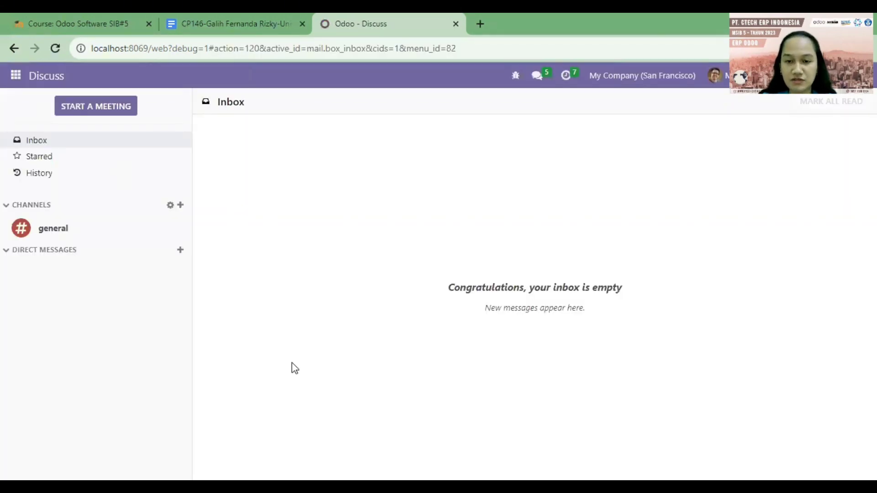
- Examine the Settings menus in developer mode and the technical names of the MRP II and Accounting modules in Apps
{"action": "left_click", "coordinate": [22, 78]}
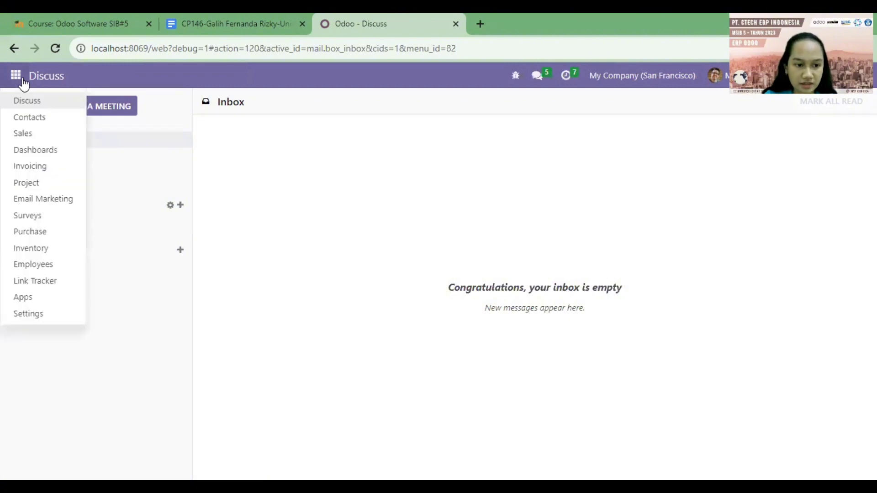
{"action": "left_click", "coordinate": [54, 315]}
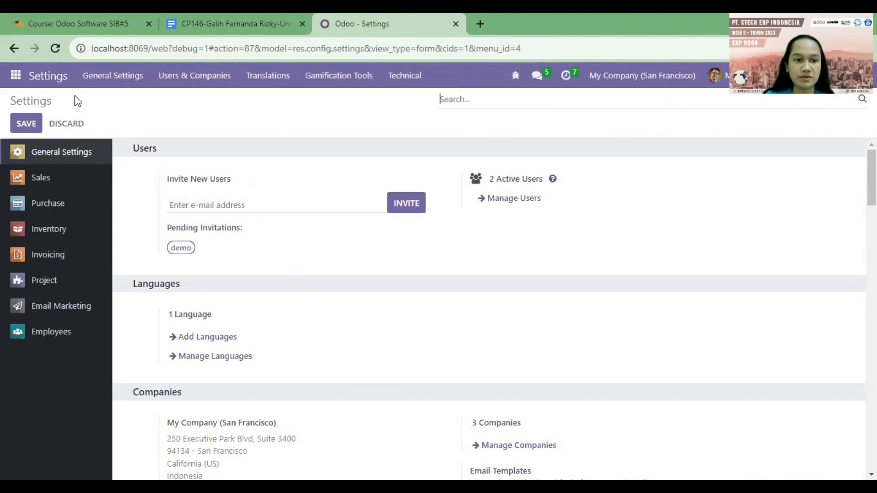
{"action": "left_click", "coordinate": [15, 75]}
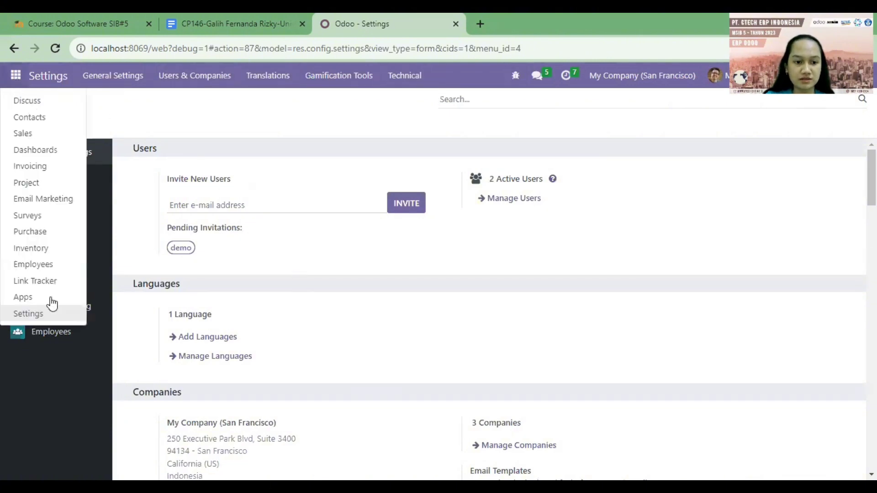
{"action": "left_click", "coordinate": [52, 302]}
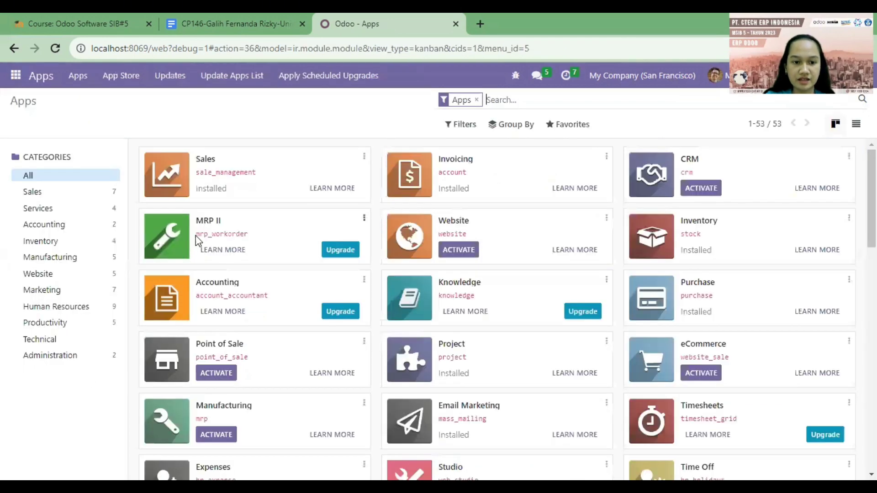
{"action": "left_click_drag", "start_coordinate": [196, 234], "coordinate": [254, 236]}
{"action": "left_click", "coordinate": [253, 236]}
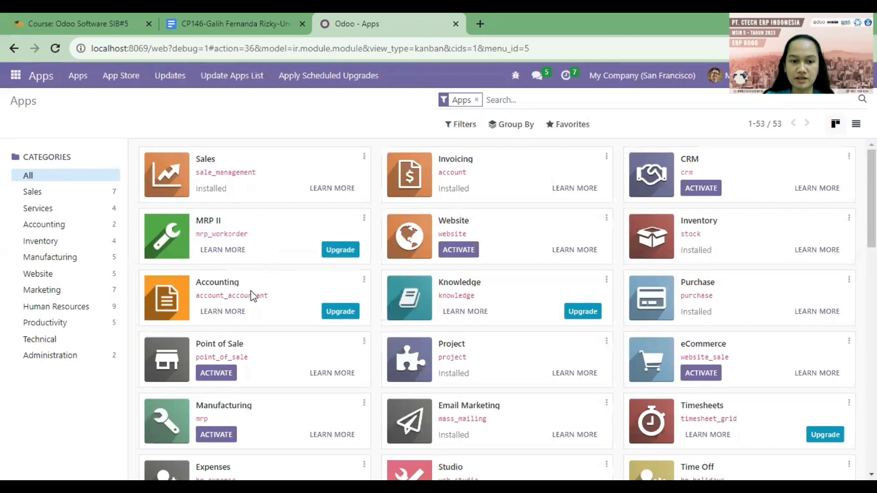
{"action": "left_click_drag", "start_coordinate": [195, 296], "coordinate": [274, 297]}
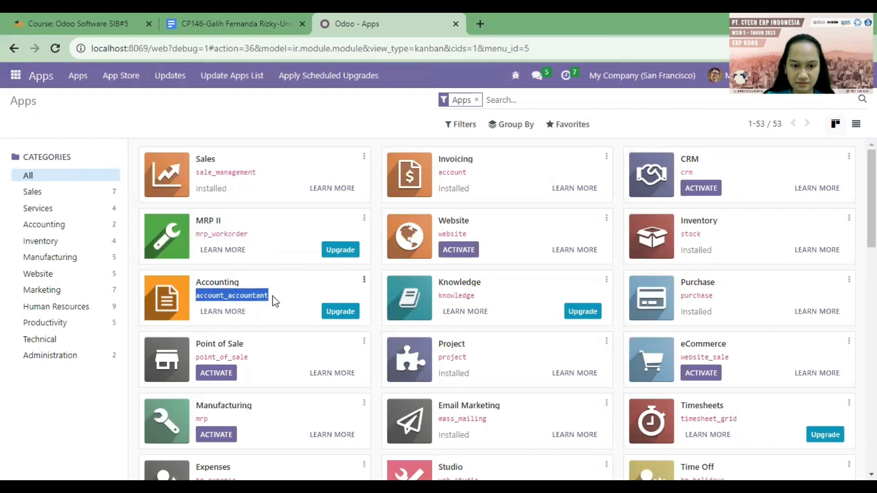
{"action": "left_click", "coordinate": [301, 301]}
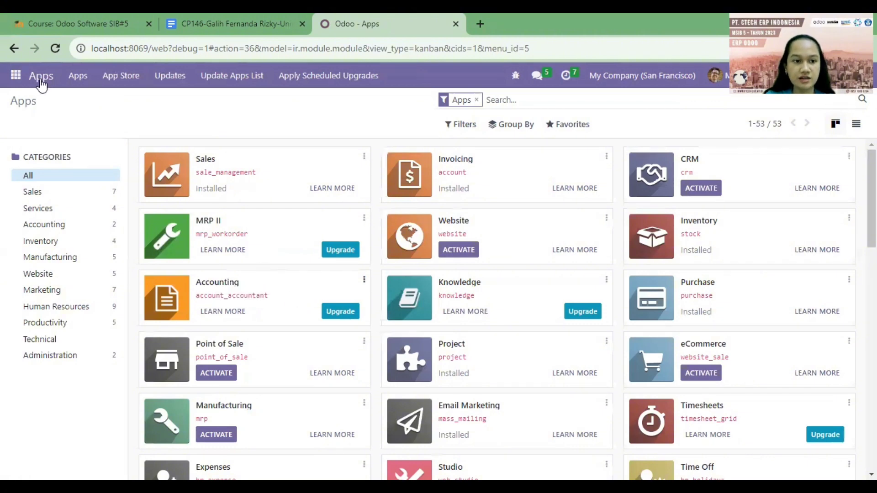
- Return to the general settings and examine the Developer Tools options available in developer mode
{"action": "left_click", "coordinate": [15, 75]}
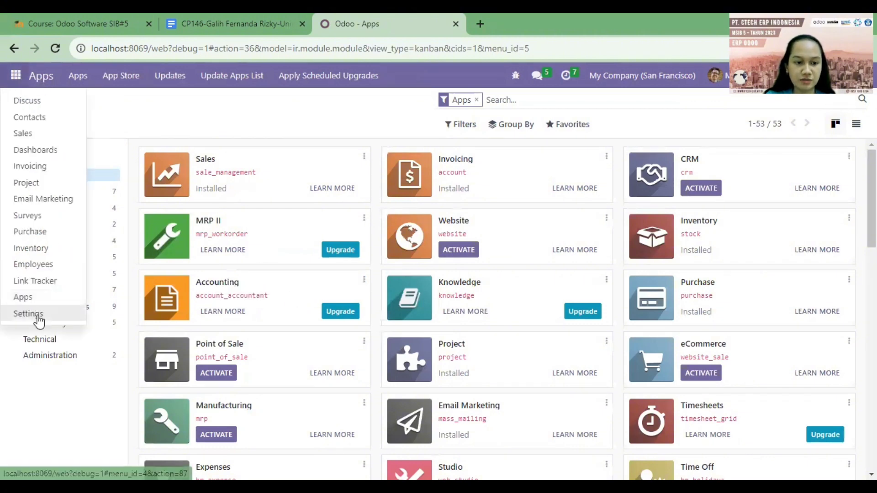
{"action": "left_click", "coordinate": [62, 318]}
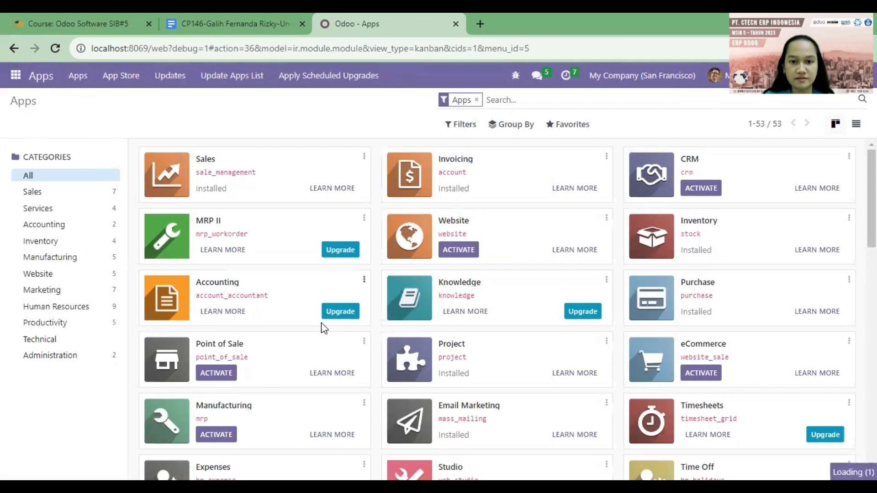
{"action": "scroll", "coordinate": [322, 317], "scroll_direction": "down", "scroll_amount": 15}
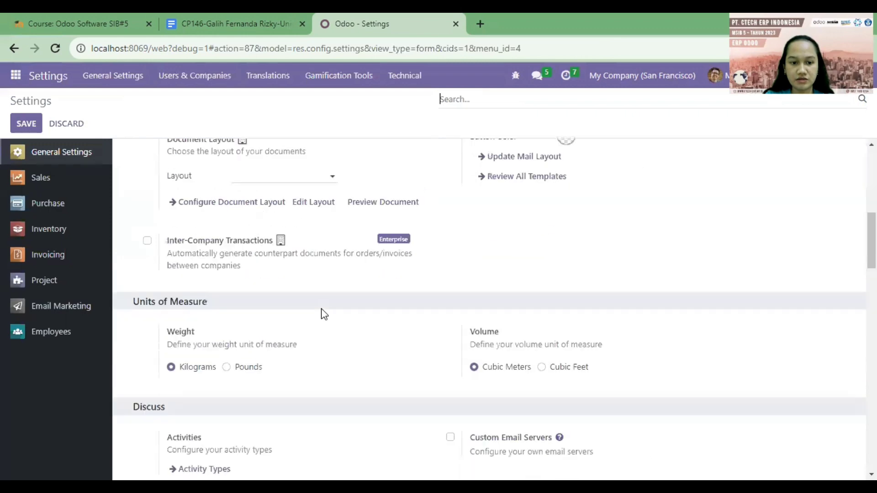
{"action": "scroll", "coordinate": [324, 315], "scroll_direction": "down", "scroll_amount": 15}
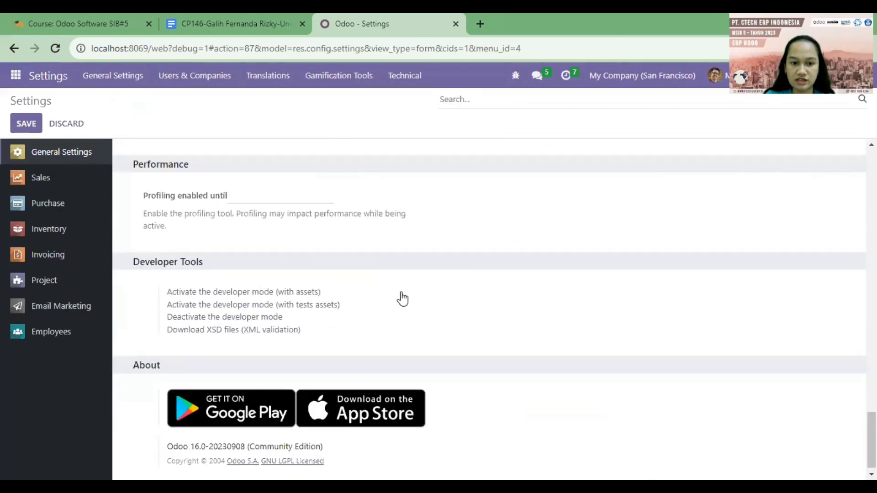
{"action": "left_click", "coordinate": [263, 322]}
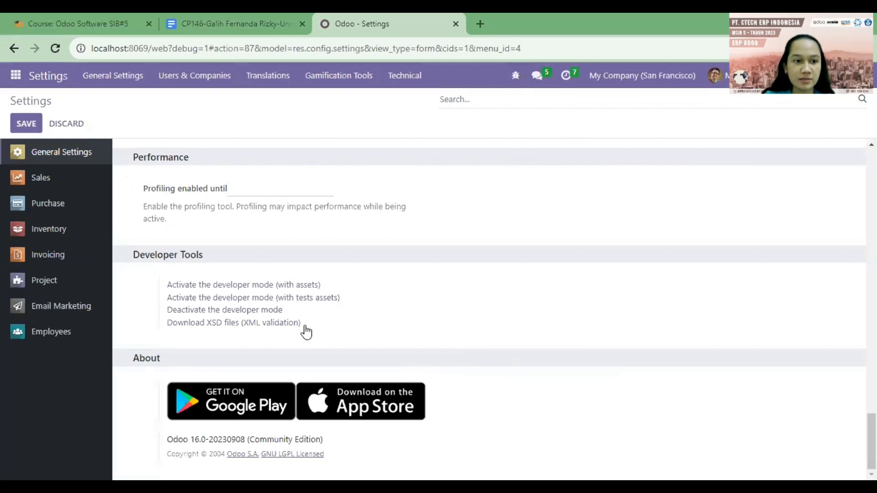
- Open the Gemini Furniture sales order totalling Rp 2,240.00 in the Sales app and view its metadata with the developer tools
{"action": "left_click", "coordinate": [17, 76]}
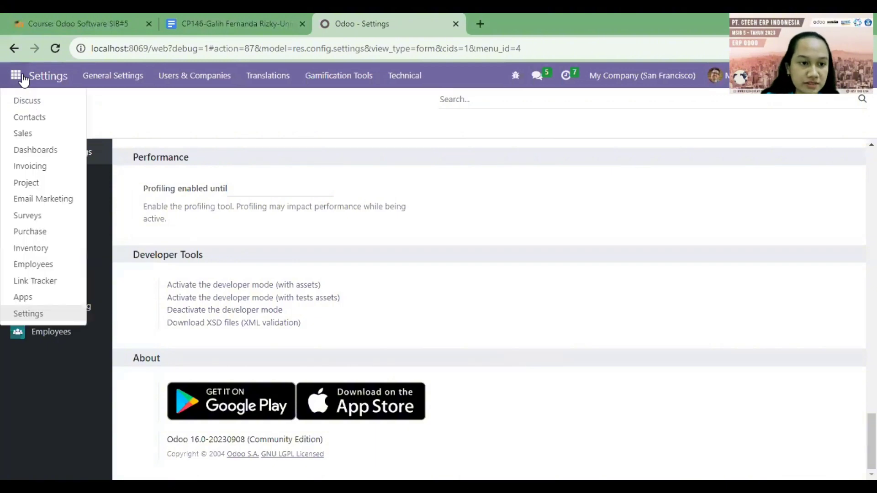
{"action": "left_click", "coordinate": [42, 136]}
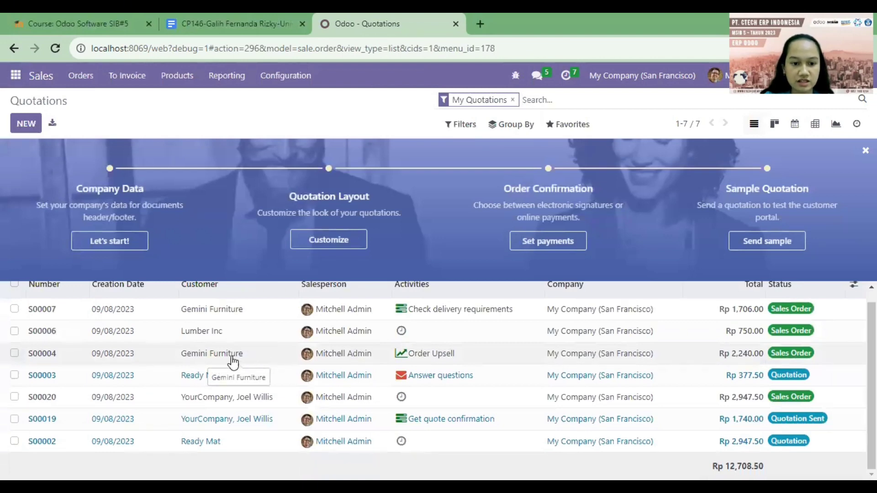
{"action": "scroll", "coordinate": [231, 362], "scroll_direction": "up", "scroll_amount": 1}
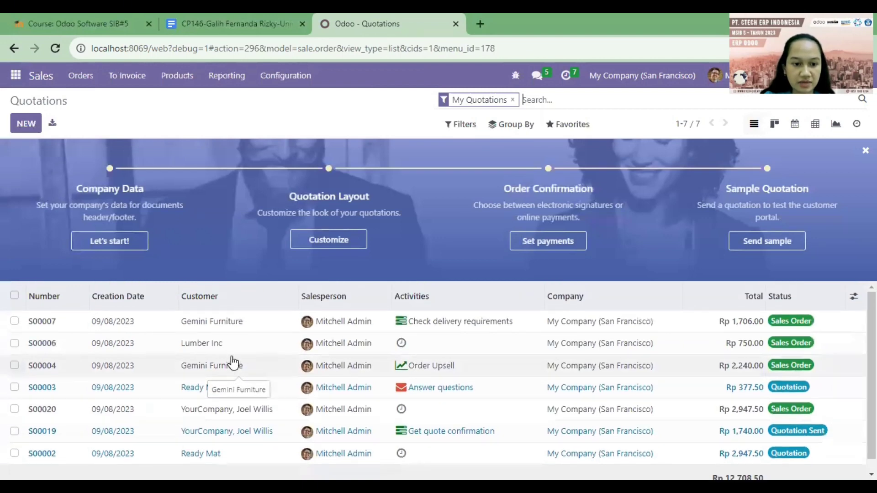
{"action": "left_click", "coordinate": [210, 370]}
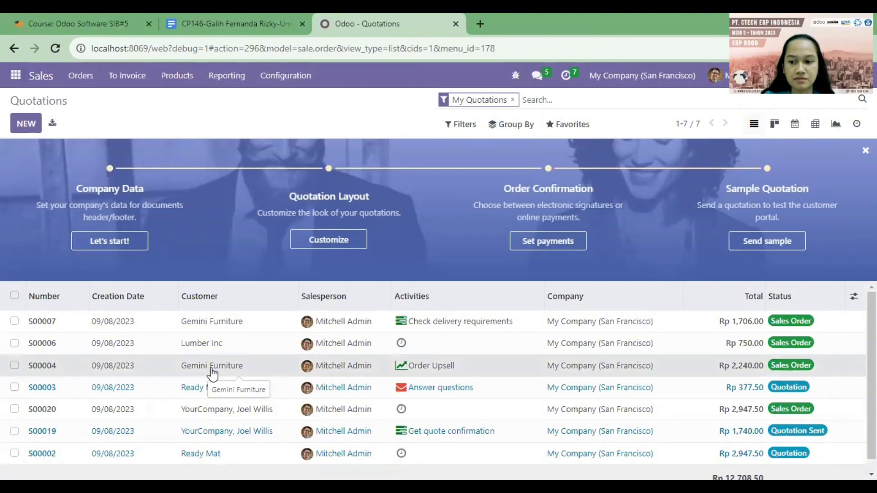
{"action": "scroll", "coordinate": [233, 347], "scroll_direction": "down", "scroll_amount": 3}
{"action": "scroll", "coordinate": [333, 338], "scroll_direction": "up", "scroll_amount": 2}
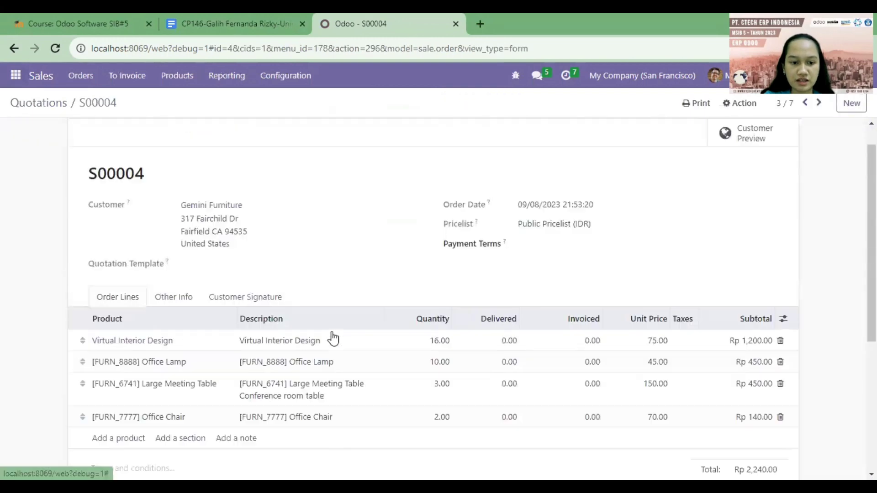
{"action": "scroll", "coordinate": [333, 337], "scroll_direction": "up", "scroll_amount": 1}
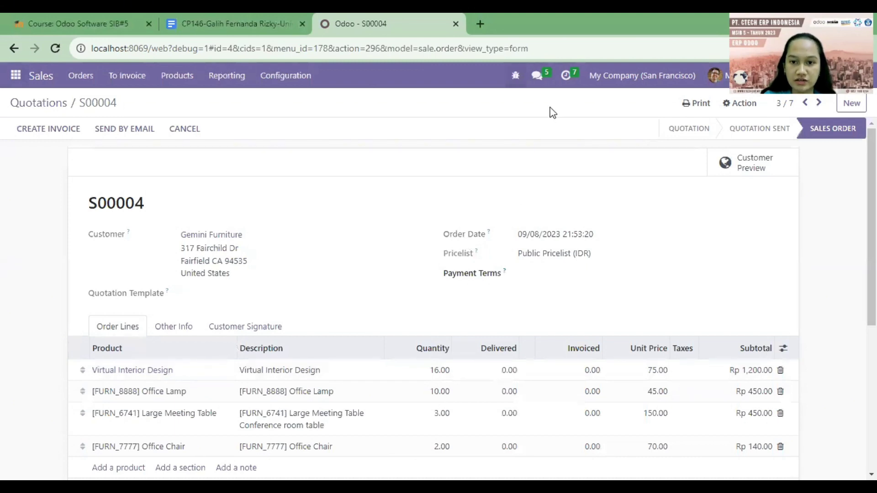
{"action": "left_click", "coordinate": [515, 76]}
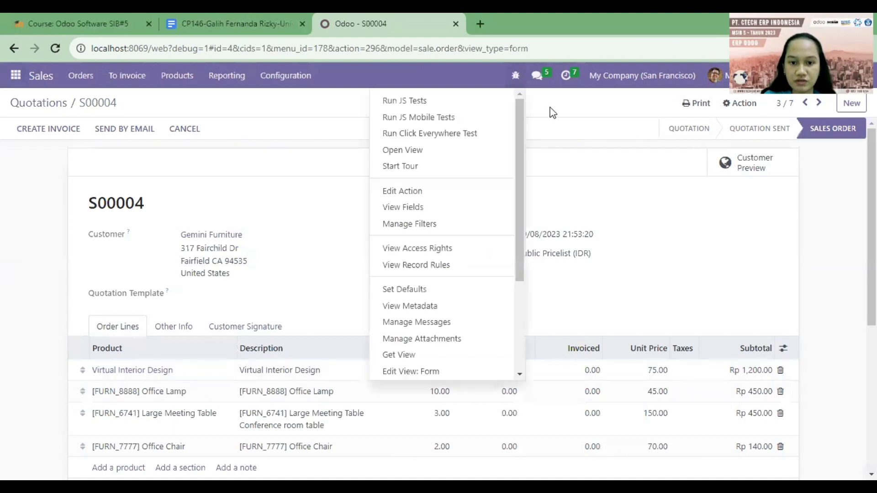
{"action": "left_click", "coordinate": [438, 311]}
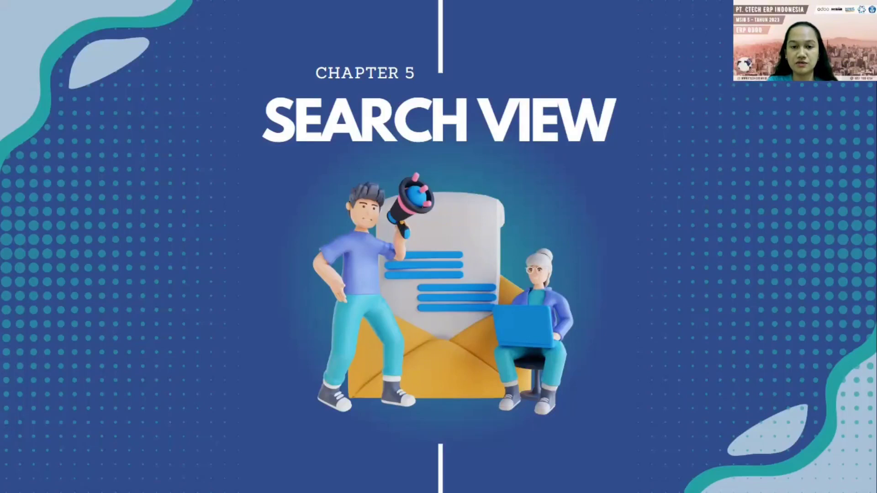
{"action": "key", "text": "Right"}
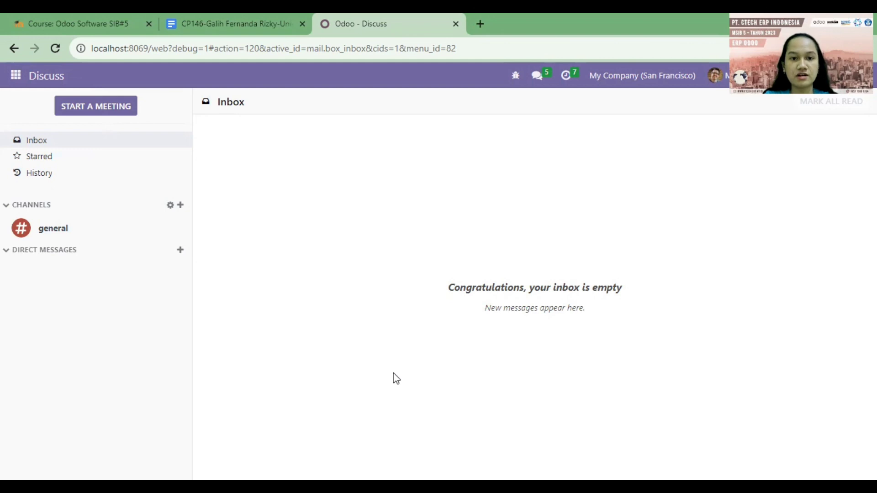
- Open the Transfers list in the Inventory app and search it for transfers whose contact matches "Gemini"
{"action": "left_click", "coordinate": [17, 78]}
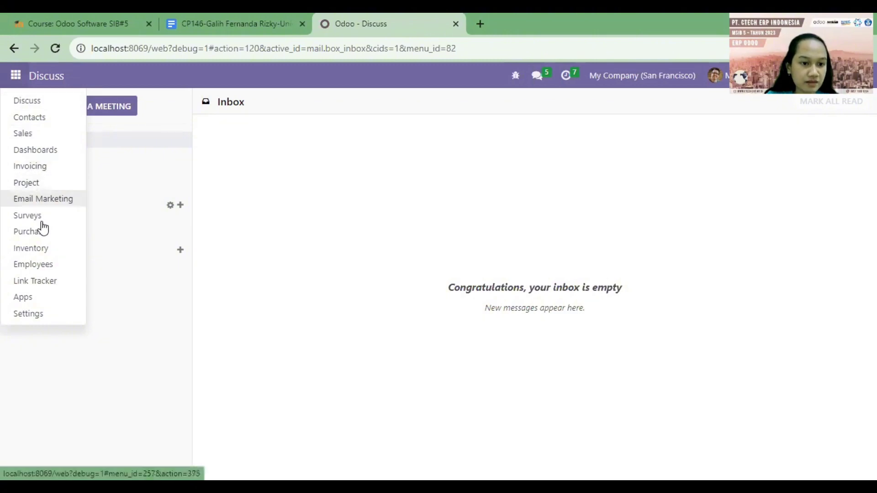
{"action": "left_click", "coordinate": [43, 251]}
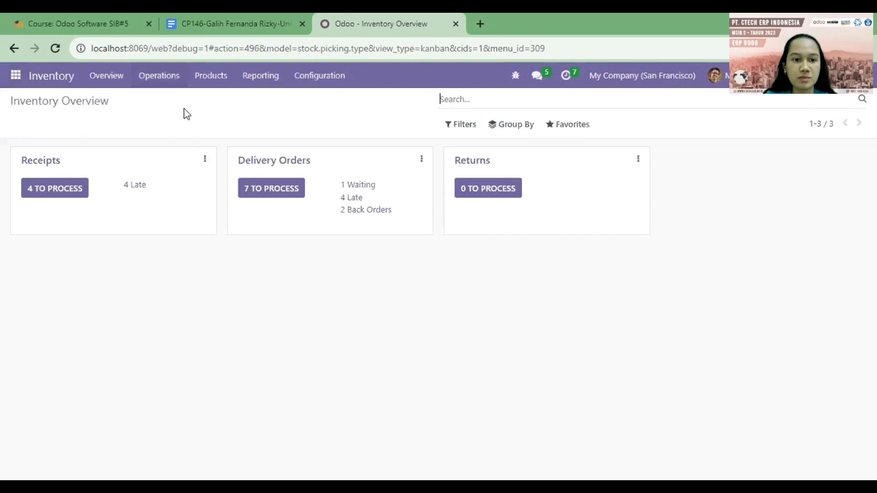
{"action": "left_click", "coordinate": [179, 137]}
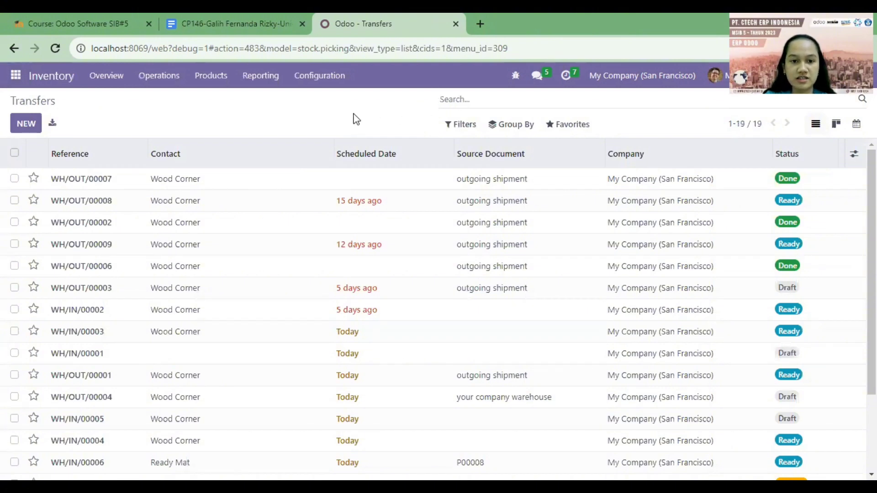
{"action": "scroll", "coordinate": [282, 208], "scroll_direction": "down", "scroll_amount": 2}
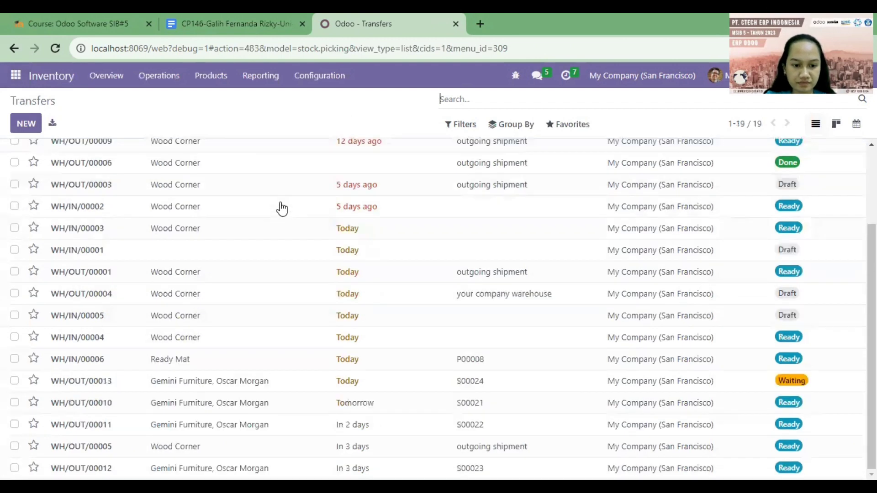
{"action": "scroll", "coordinate": [281, 207], "scroll_direction": "up", "scroll_amount": 3}
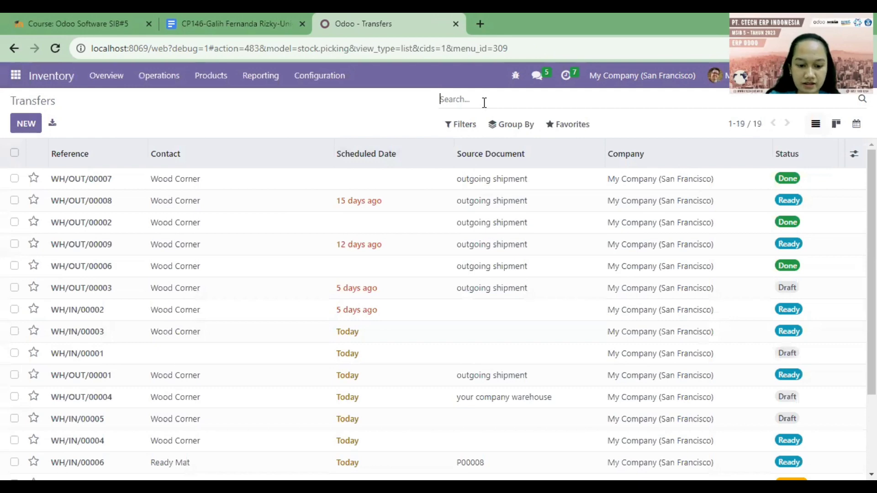
{"action": "type", "text": "Gemini"}
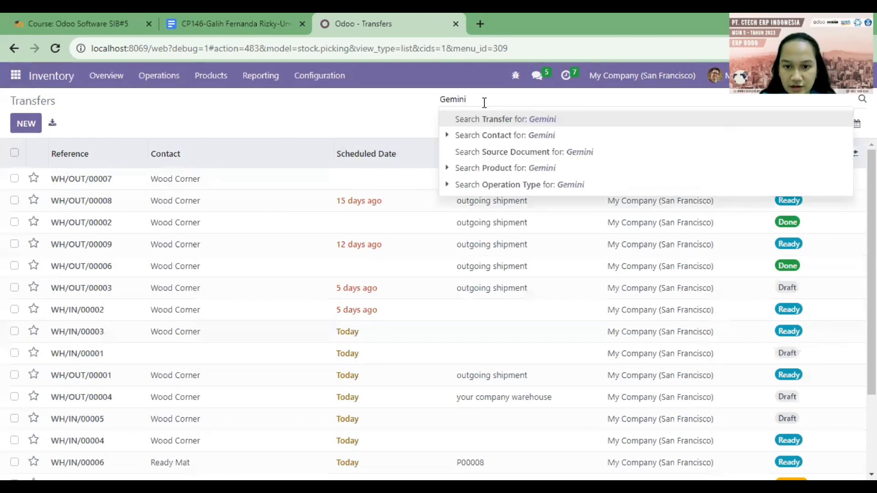
{"action": "left_click", "coordinate": [507, 137]}
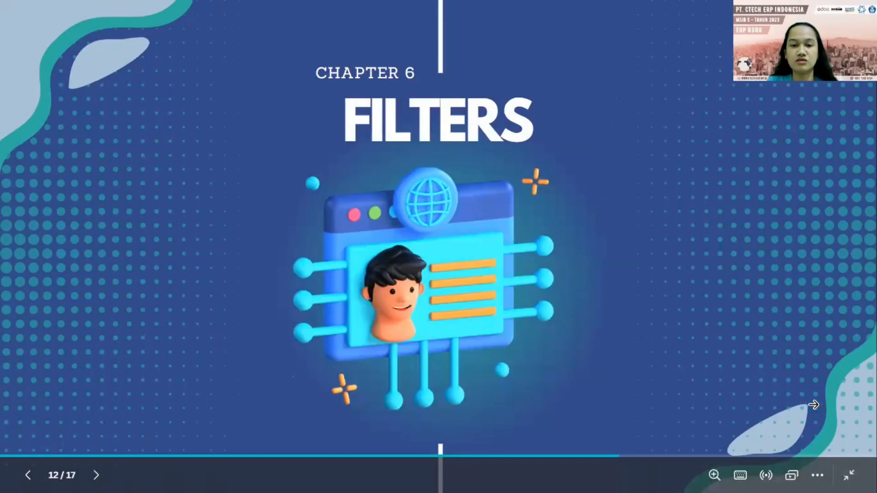
{"action": "left_click", "coordinate": [813, 404]}
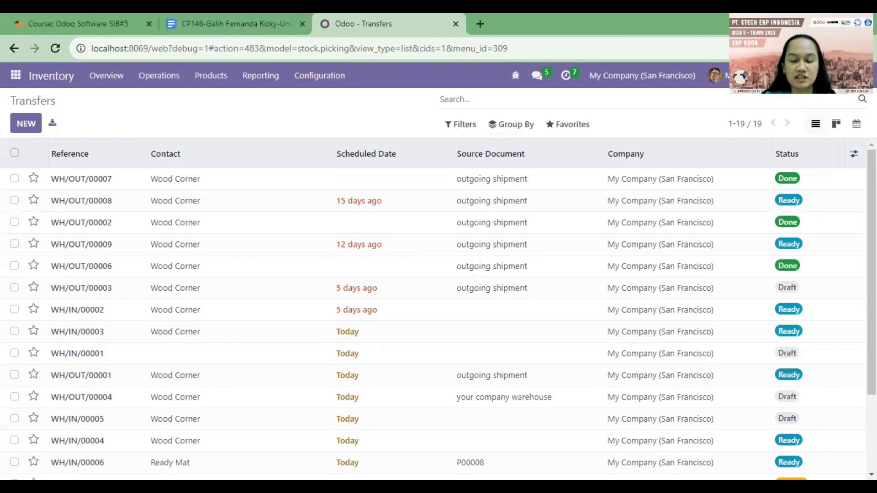
- Filter the inventory transfers by the Ready status and view the custom filter options
{"action": "left_click", "coordinate": [465, 132]}
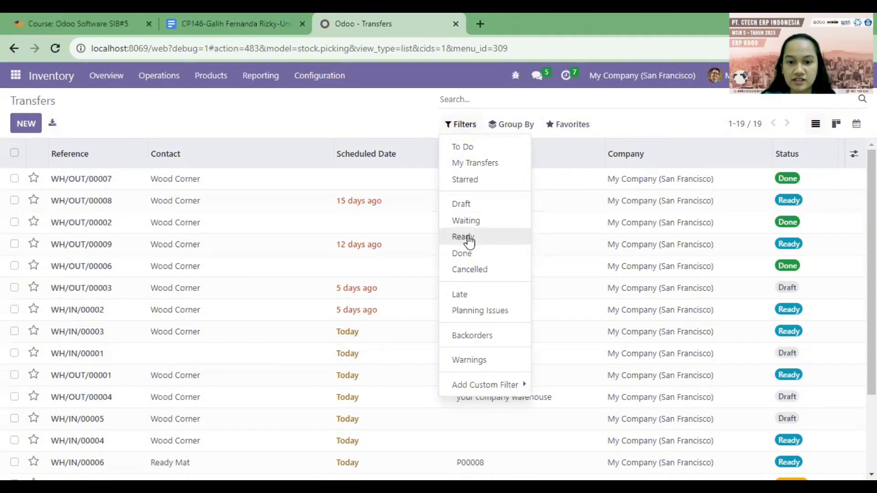
{"action": "left_click", "coordinate": [510, 242]}
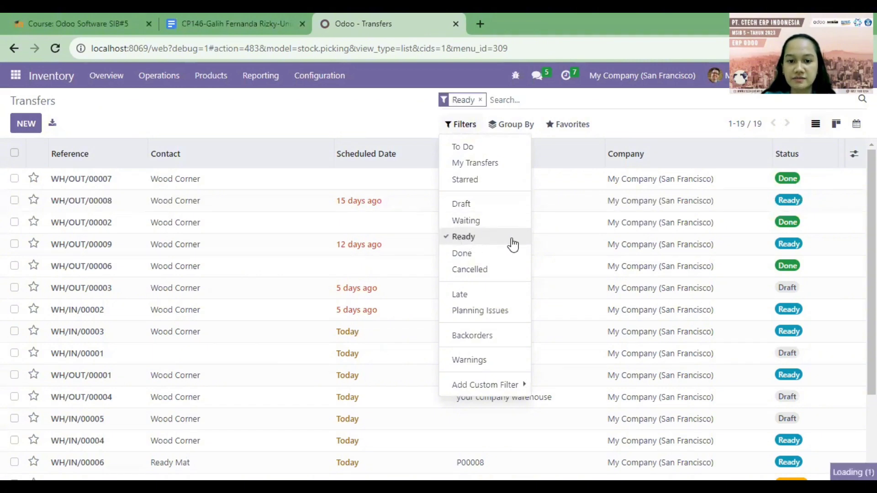
{"action": "left_click", "coordinate": [525, 389]}
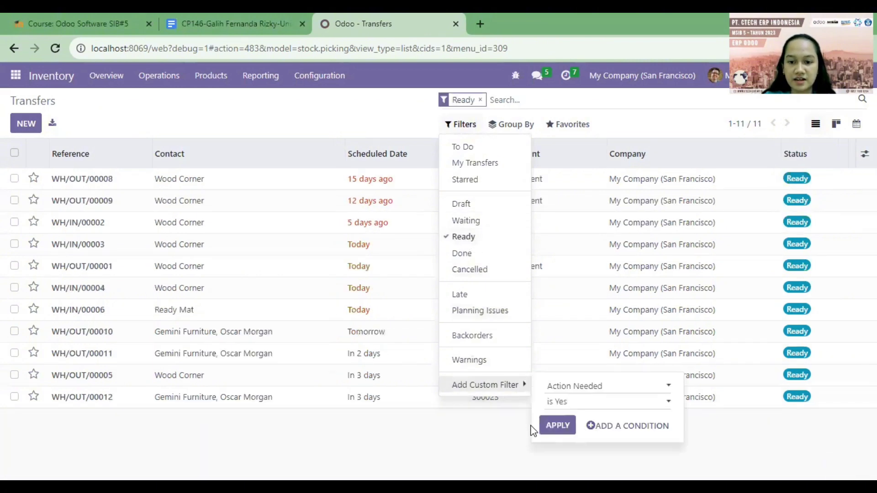
{"action": "left_click", "coordinate": [528, 429]}
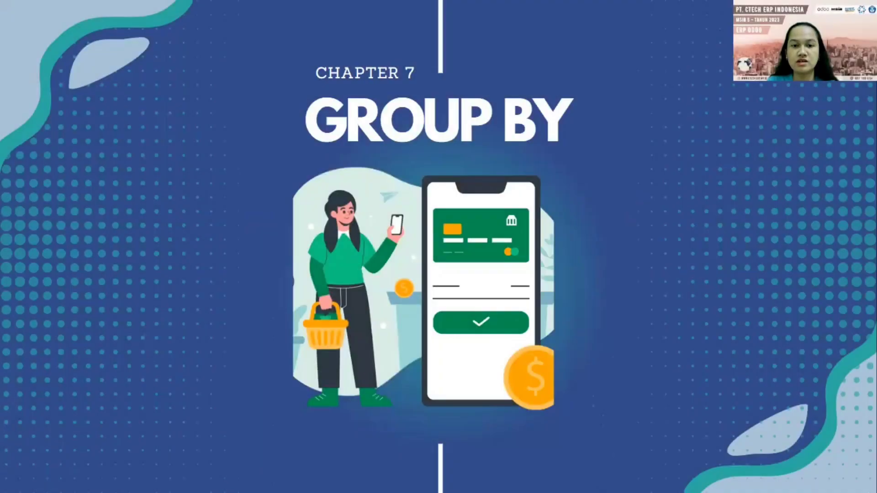
{"action": "key", "text": "Right"}
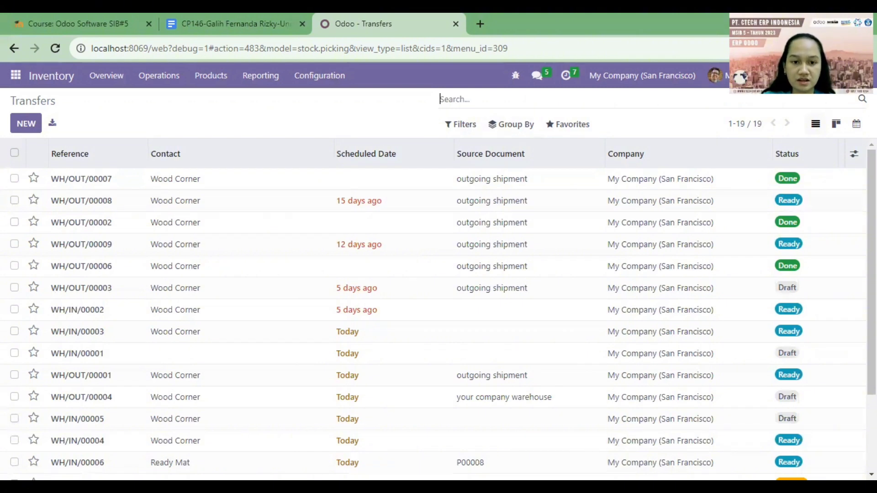
- Group the inventory transfers by Status
{"action": "left_click", "coordinate": [513, 131]}
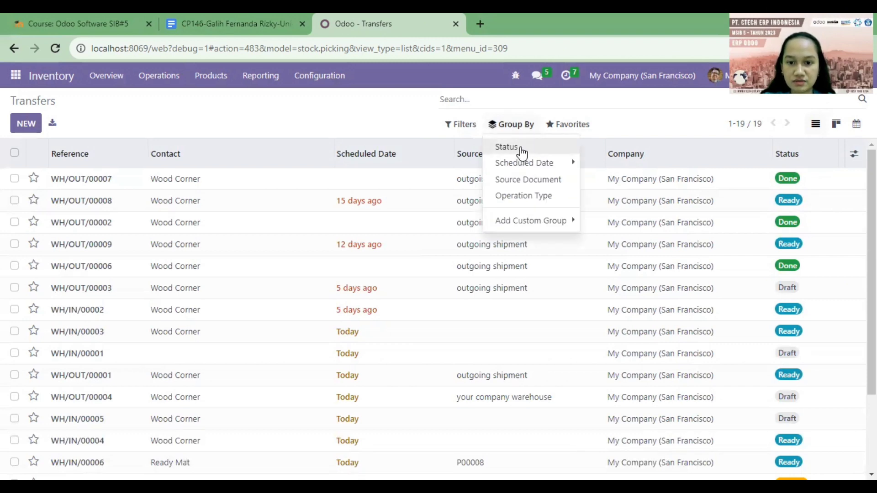
{"action": "left_click", "coordinate": [521, 151]}
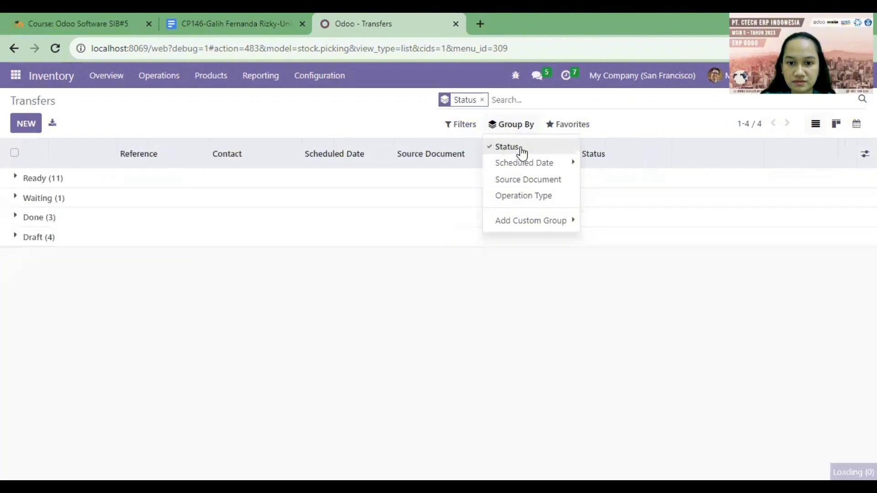
{"action": "left_click", "coordinate": [506, 279]}
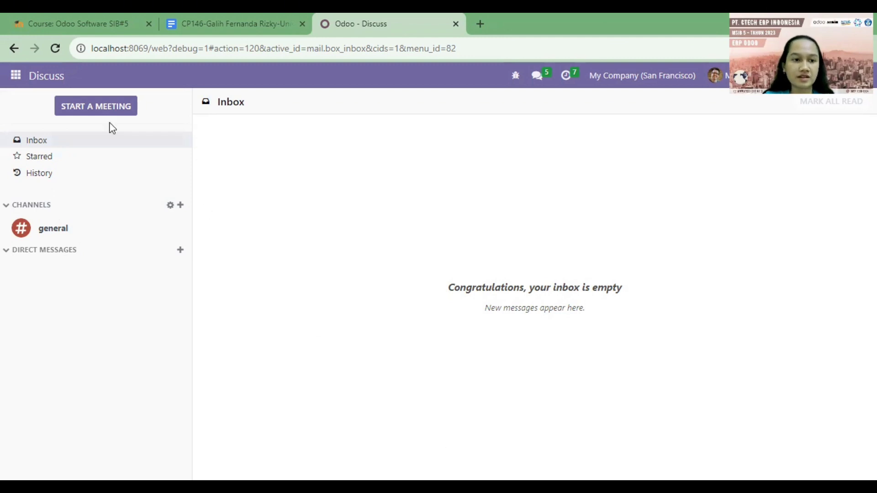
- Open the Indonesian / Bahasa Indonesia record from the translation languages in Settings
{"action": "left_click", "coordinate": [18, 76]}
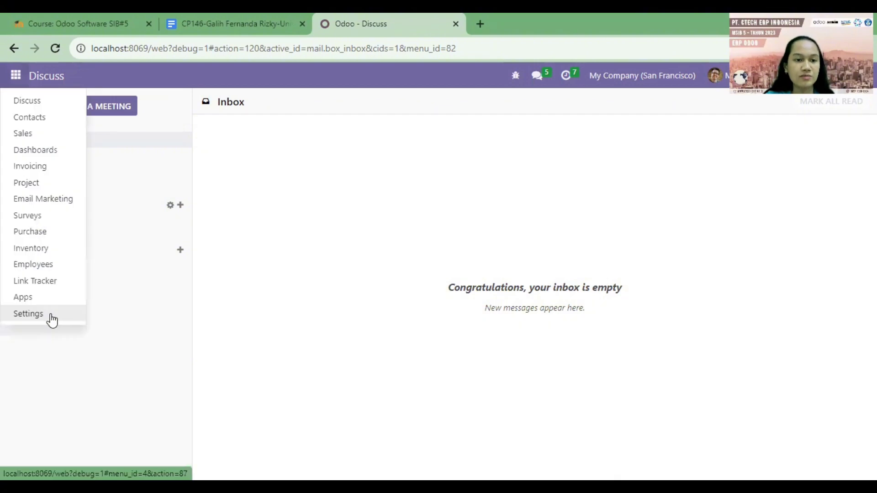
{"action": "left_click", "coordinate": [29, 313]}
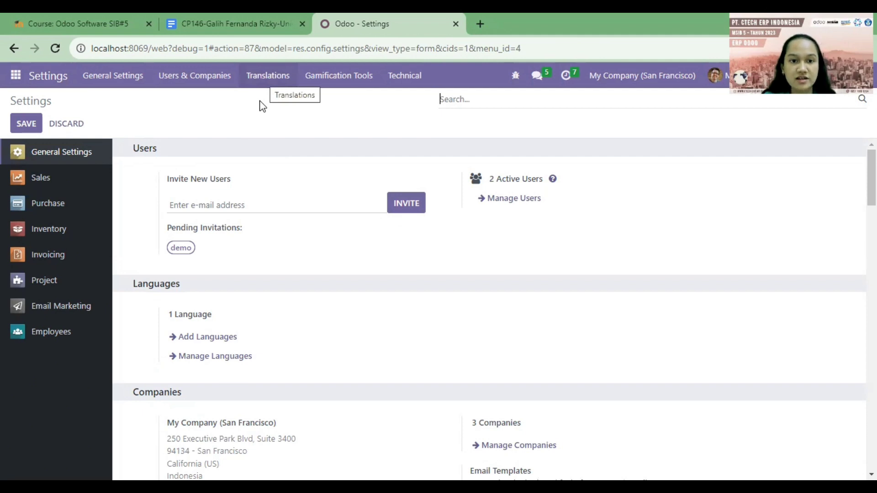
{"action": "left_click", "coordinate": [268, 75]}
{"action": "left_click", "coordinate": [274, 102]}
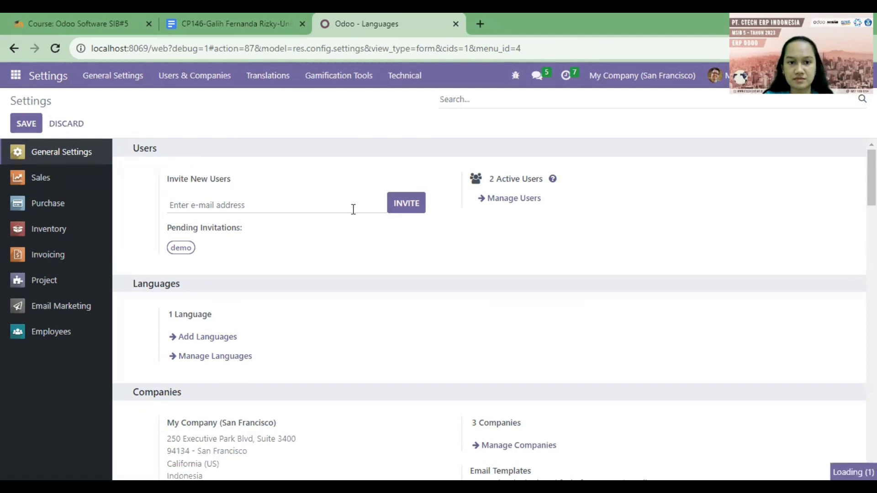
{"action": "scroll", "coordinate": [319, 235], "scroll_direction": "down", "scroll_amount": 12}
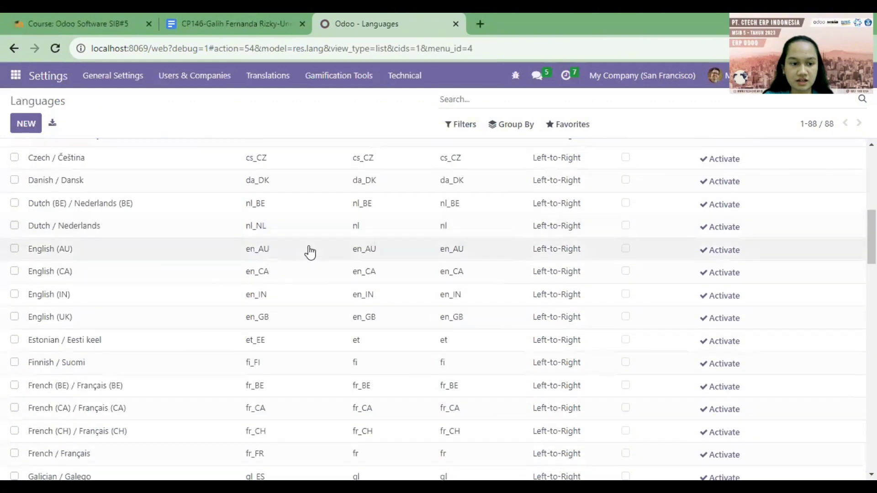
{"action": "scroll", "coordinate": [298, 260], "scroll_direction": "down", "scroll_amount": 5}
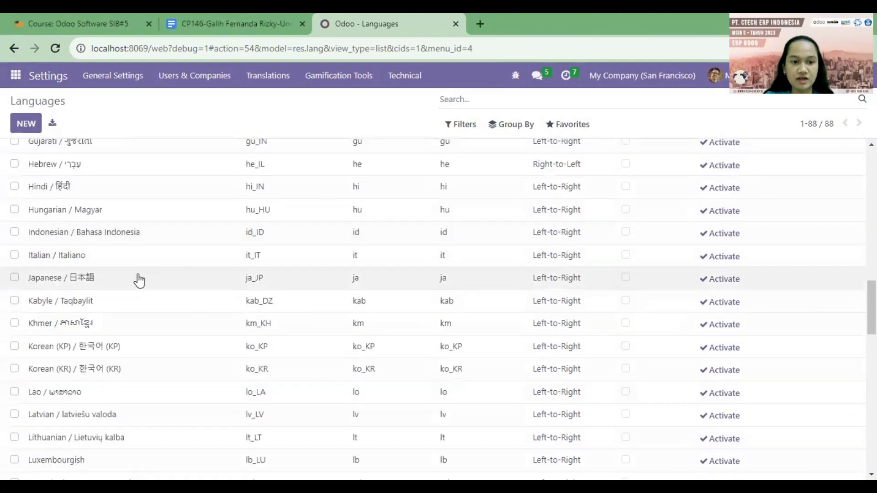
{"action": "left_click", "coordinate": [111, 233]}
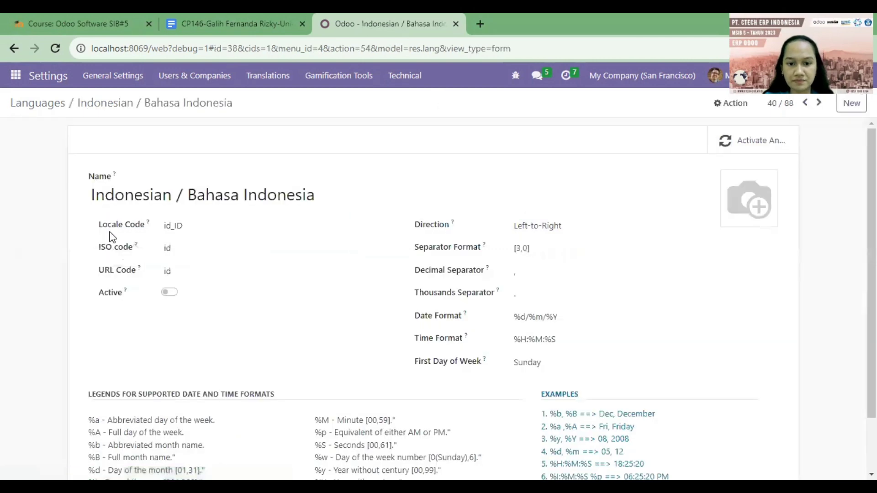
- Set the Indonesian language's date format to %m/%d/%Y and save the record
{"action": "scroll", "coordinate": [347, 274], "scroll_direction": "down", "scroll_amount": 2}
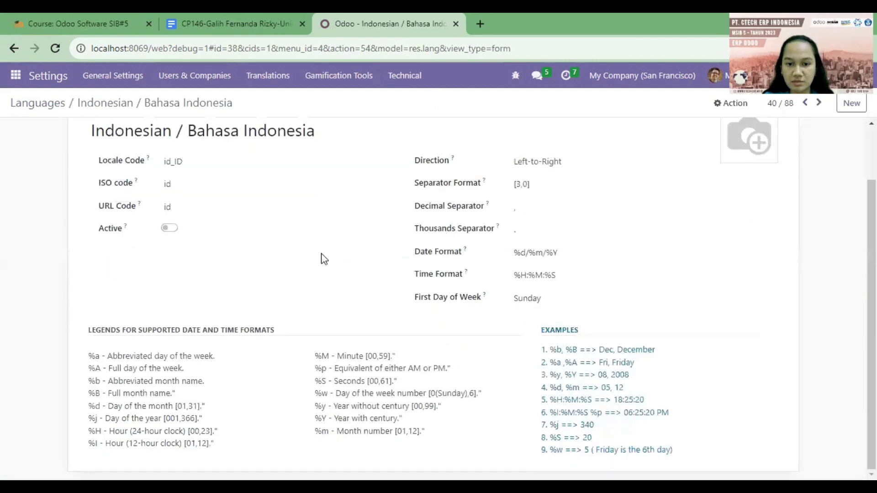
{"action": "left_click", "coordinate": [525, 254]}
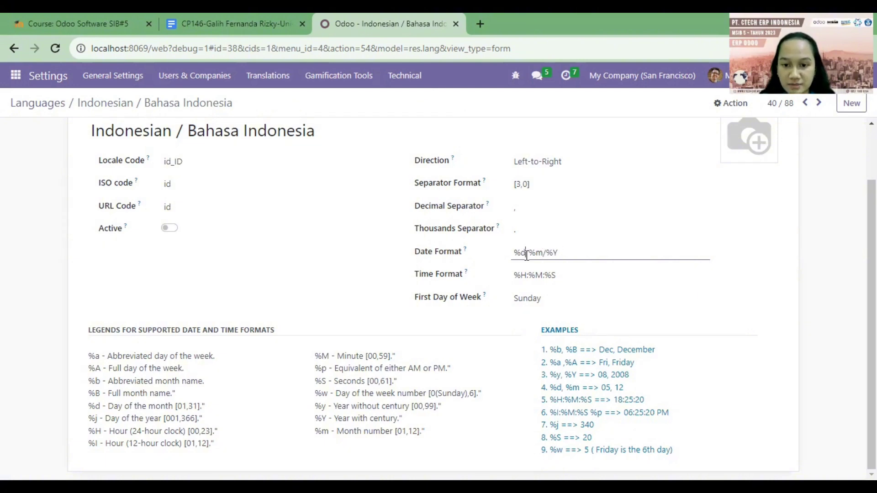
{"action": "key", "text": "BackSpace"}
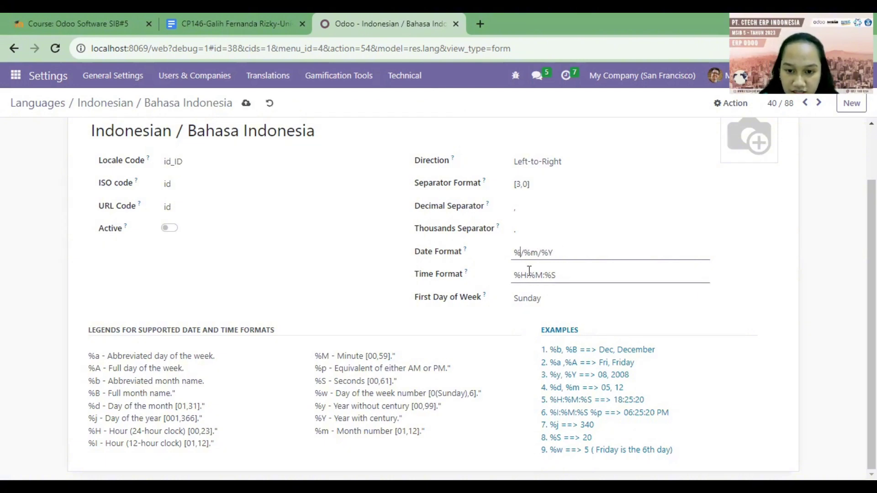
{"action": "type", "text": "m"}
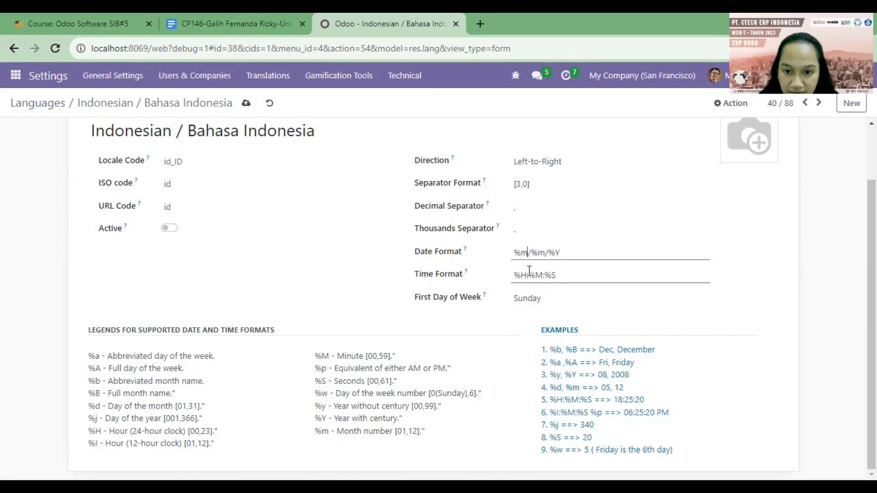
{"action": "left_click", "coordinate": [547, 253]}
{"action": "key", "text": "BackSpace"}
{"action": "type", "text": "d"}
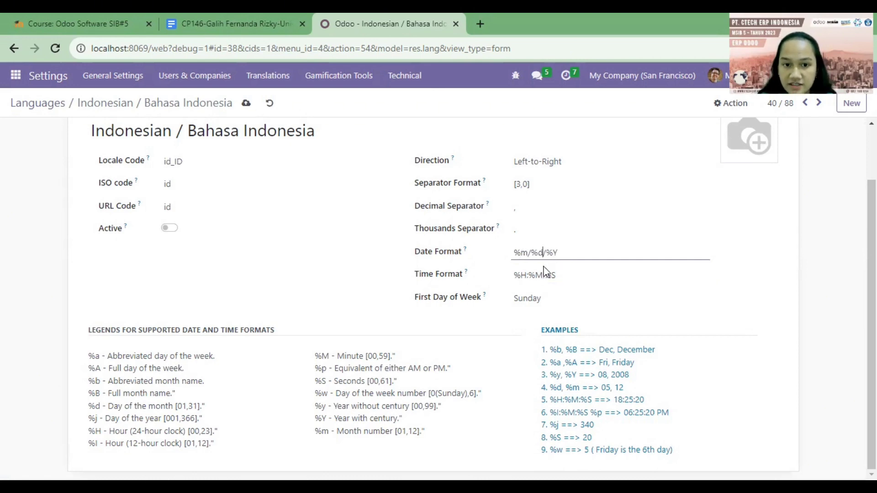
{"action": "left_click", "coordinate": [246, 106]}
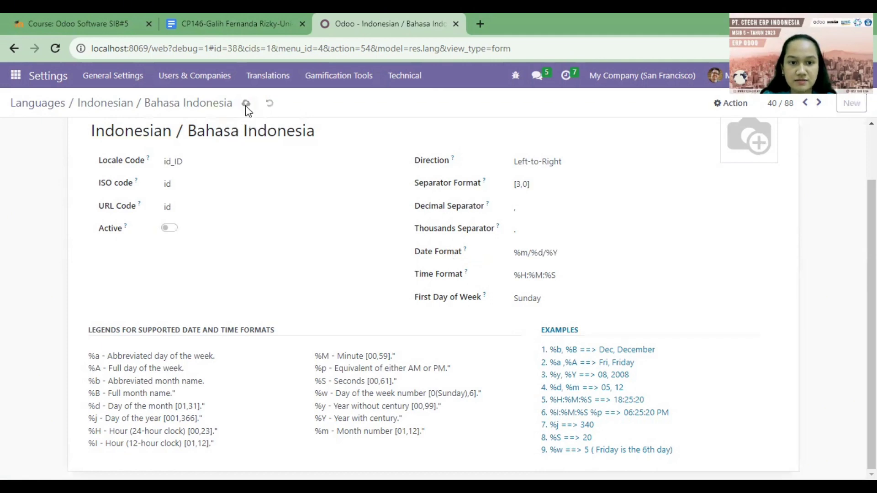